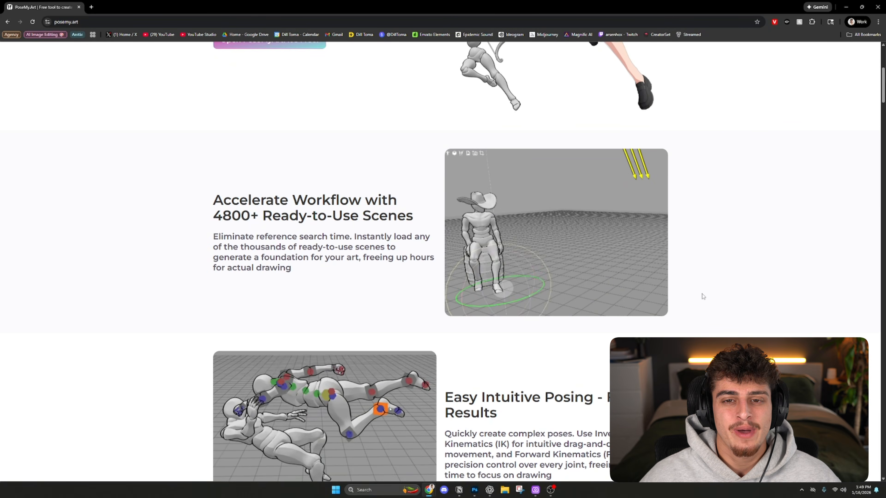
# - Examine the homepage's feature sections on ready-made scenes, posing, premade poses, models, props and hand poses
pyautogui.scroll(-7, 702, 296)
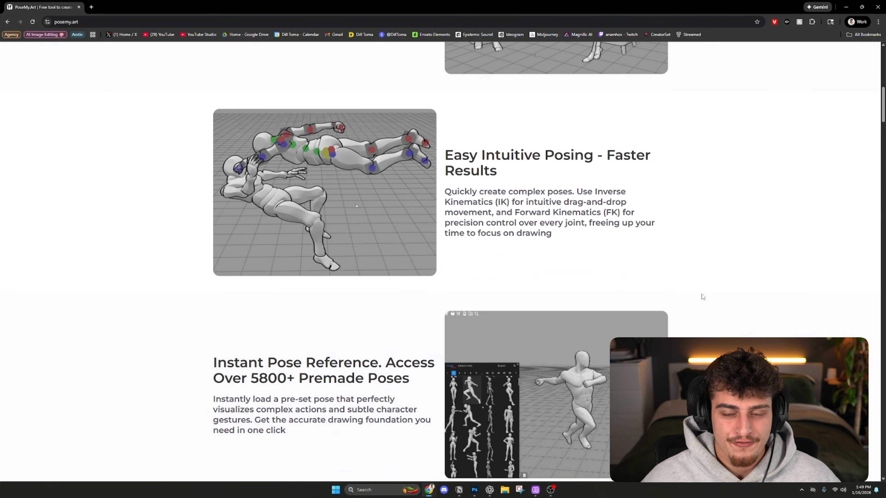
pyautogui.scroll(-3, 703, 297)
pyautogui.scroll(-4, 702, 297)
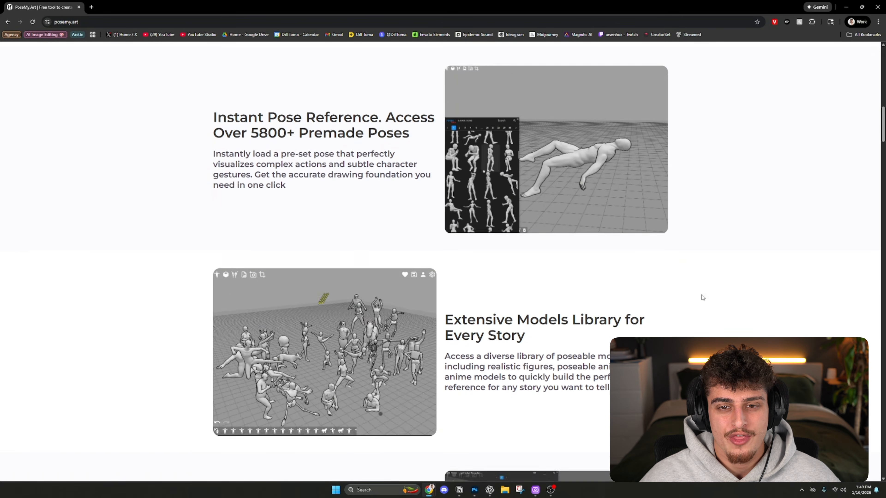
pyautogui.scroll(-6, 702, 297)
pyautogui.scroll(-7, 702, 297)
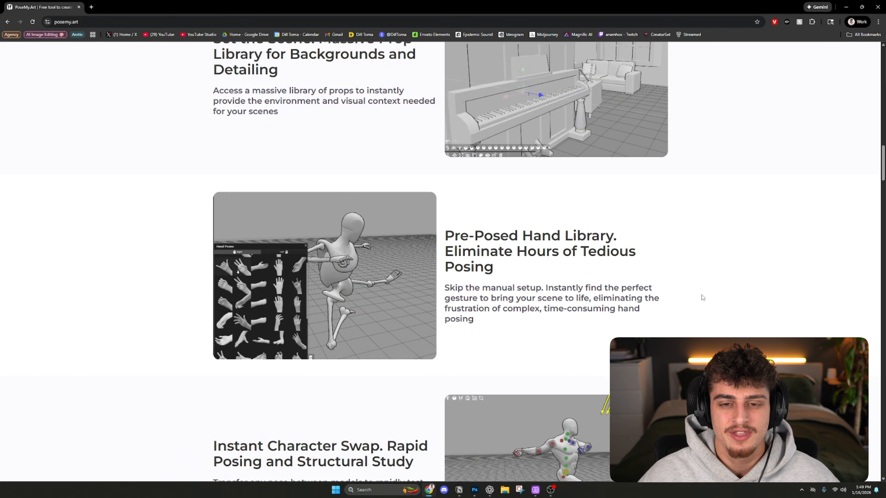
pyautogui.scroll(-5, 703, 297)
pyautogui.scroll(-3, 703, 297)
pyautogui.scroll(-7, 702, 297)
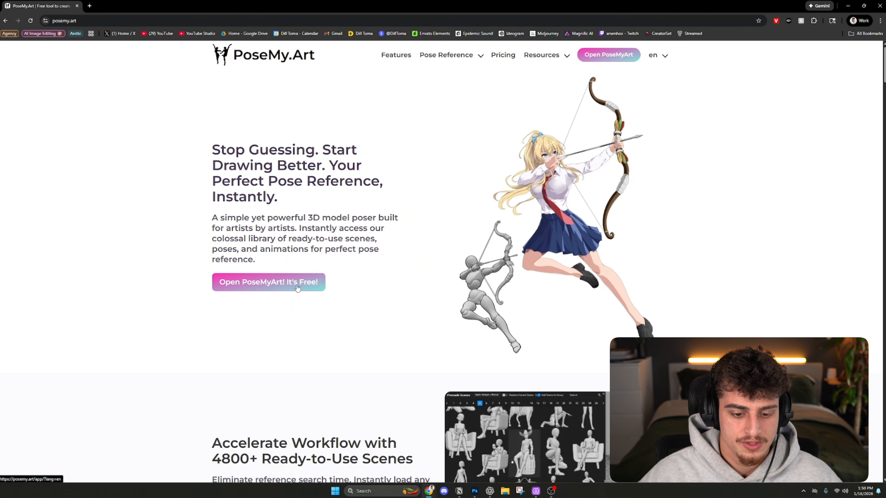
# - Open the free pose editor and lean the default male figure's torso by rotating its middle spine joint
pyautogui.click(297, 287)
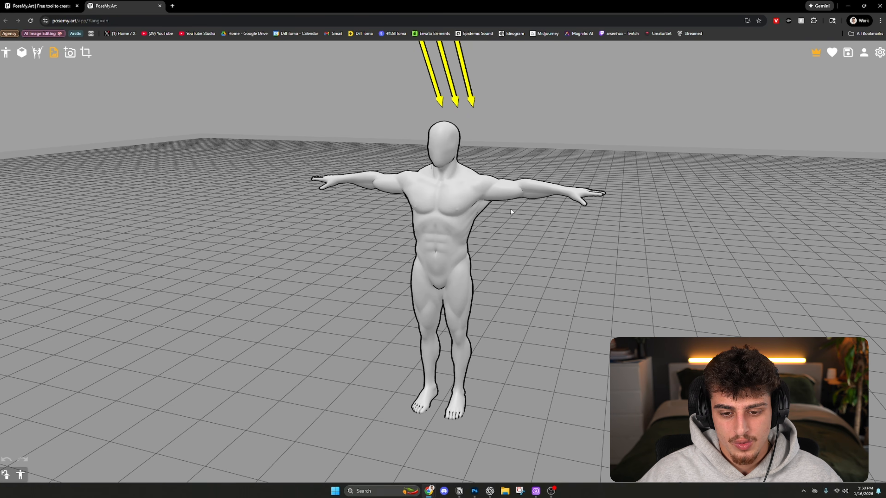
pyautogui.click(482, 193)
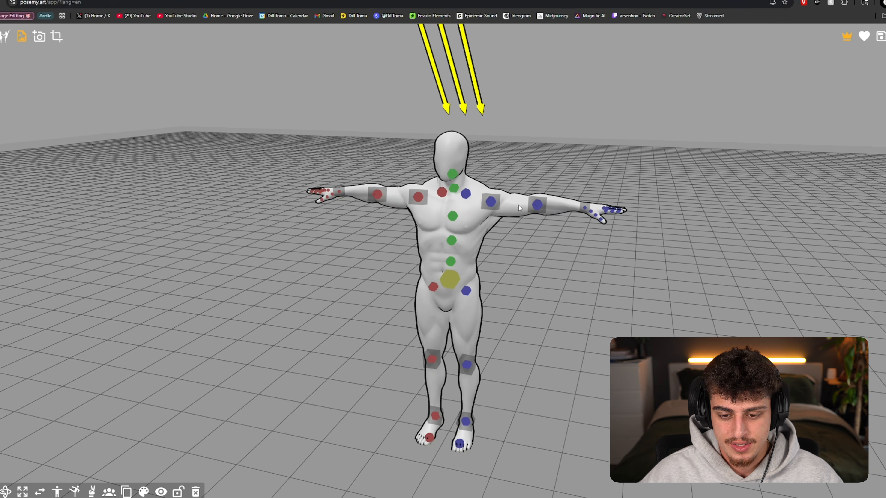
pyautogui.click(453, 240)
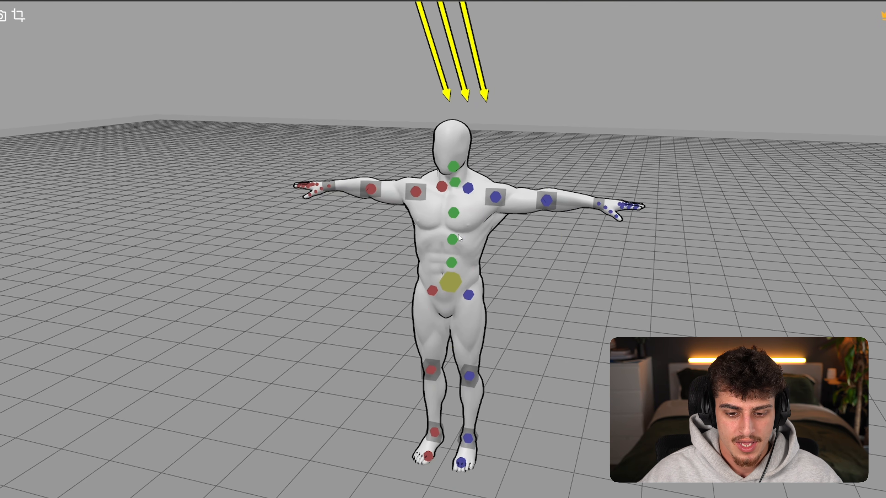
pyautogui.moveTo(432, 188); pyautogui.dragTo(434, 199)
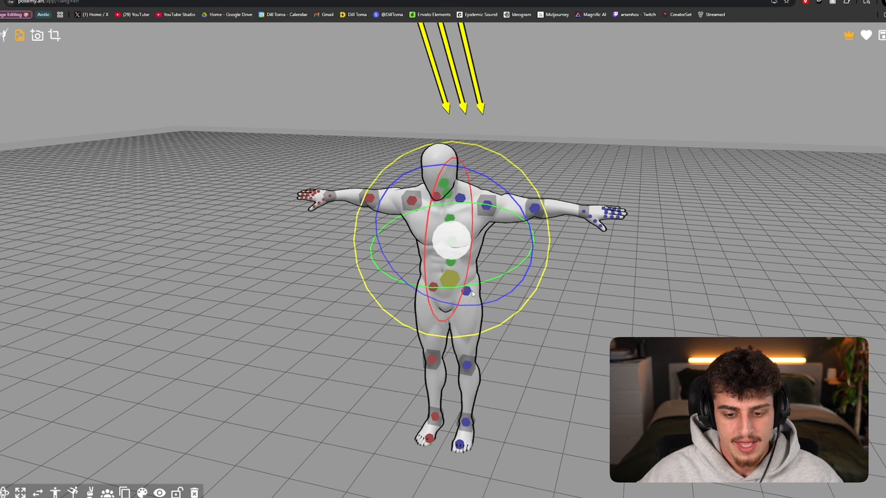
# - Rotate the male figure's left hip joint to raise the straight left leg forward and outward
pyautogui.click(450, 278)
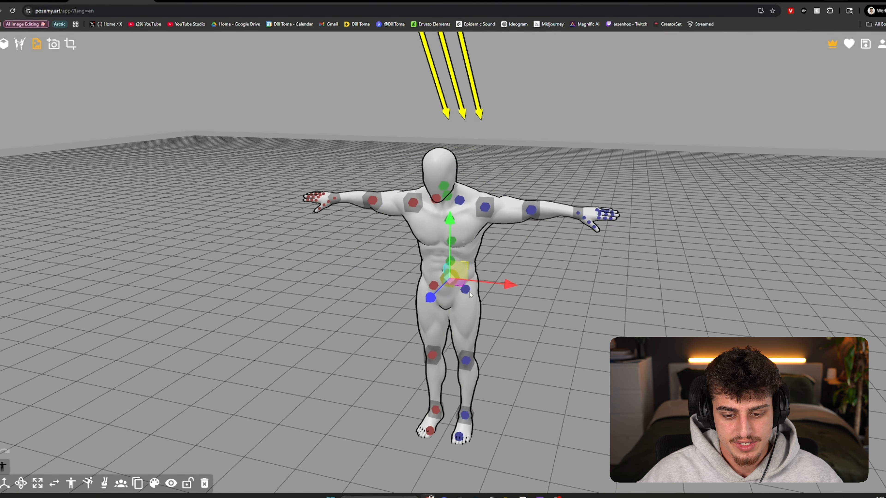
pyautogui.click(466, 291)
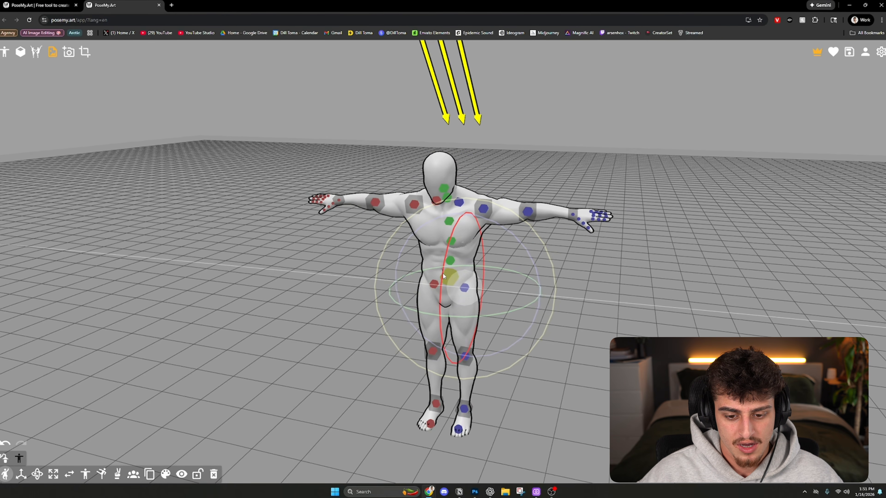
pyautogui.moveTo(441, 278); pyautogui.dragTo(441, 261)
pyautogui.moveTo(495, 339); pyautogui.dragTo(597, 306)
pyautogui.click(597, 307)
# - Pose the figure's upper body, bending the right forearm upward, and rotate the left hand at the wrist
pyautogui.click(447, 224)
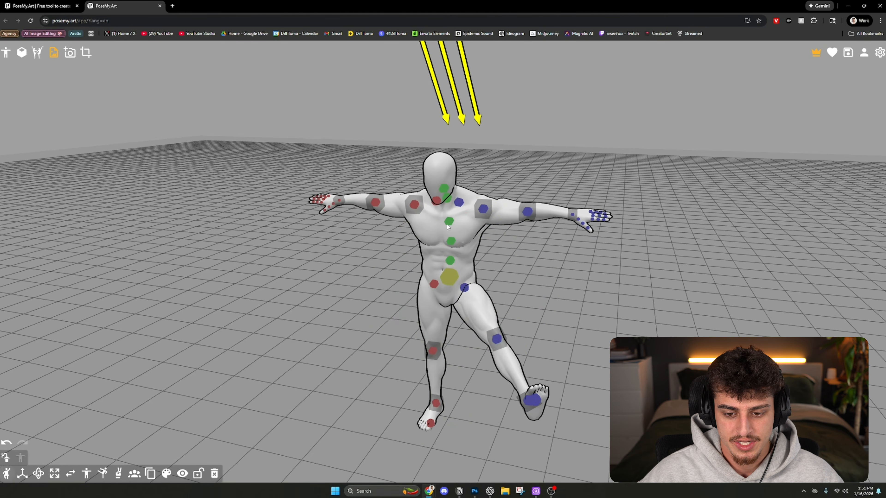
pyautogui.click(482, 210)
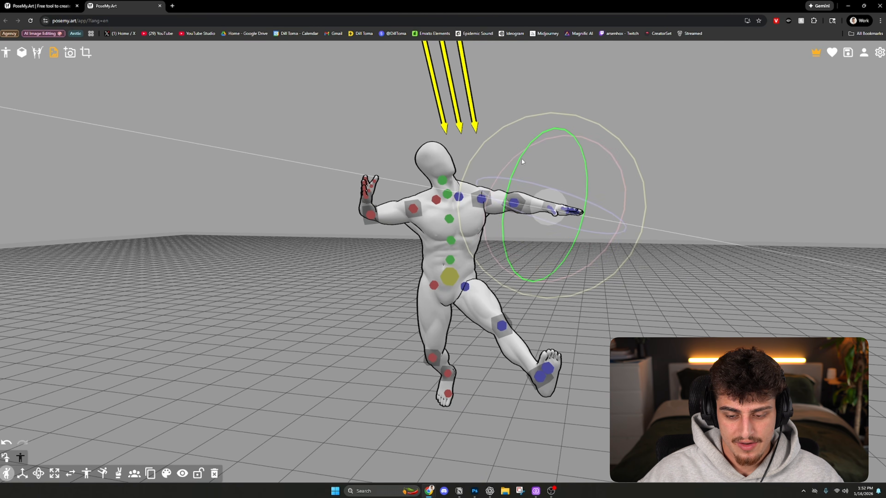
pyautogui.moveTo(521, 158); pyautogui.dragTo(540, 144)
pyautogui.click(779, 296)
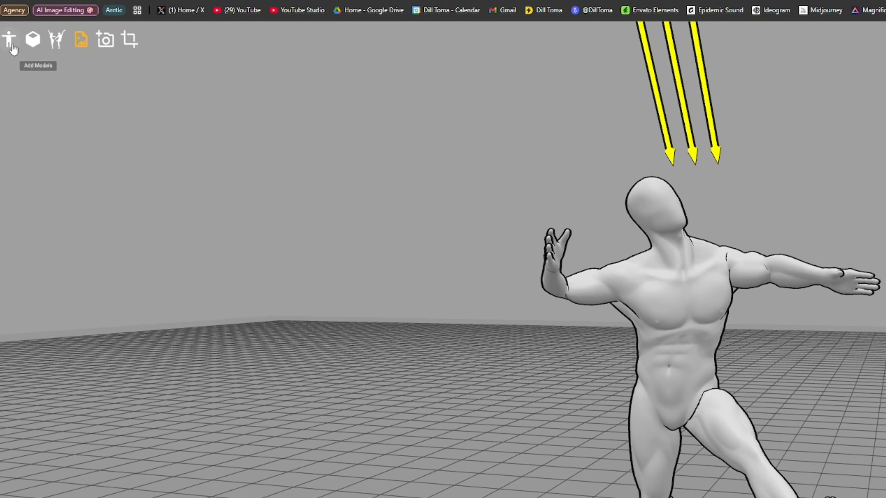
# - Look through the available models and add the Bot Female model to the scene
pyautogui.click(10, 41)
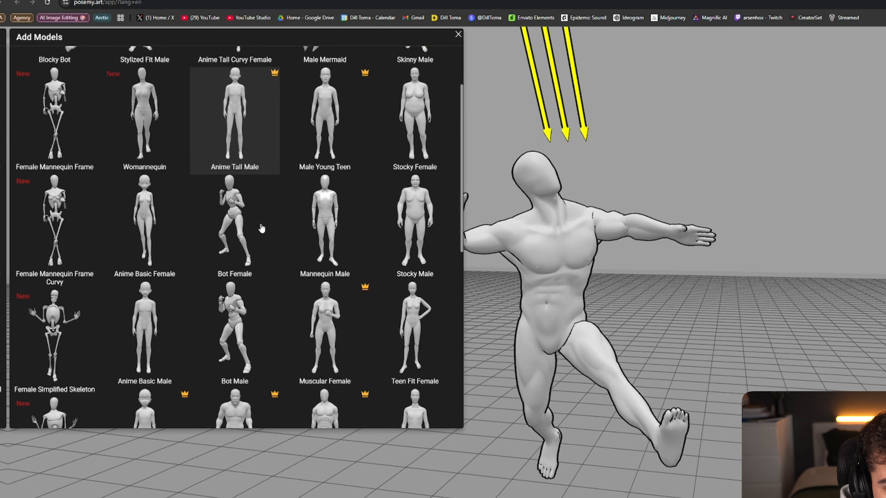
pyautogui.scroll(-5, 286, 240)
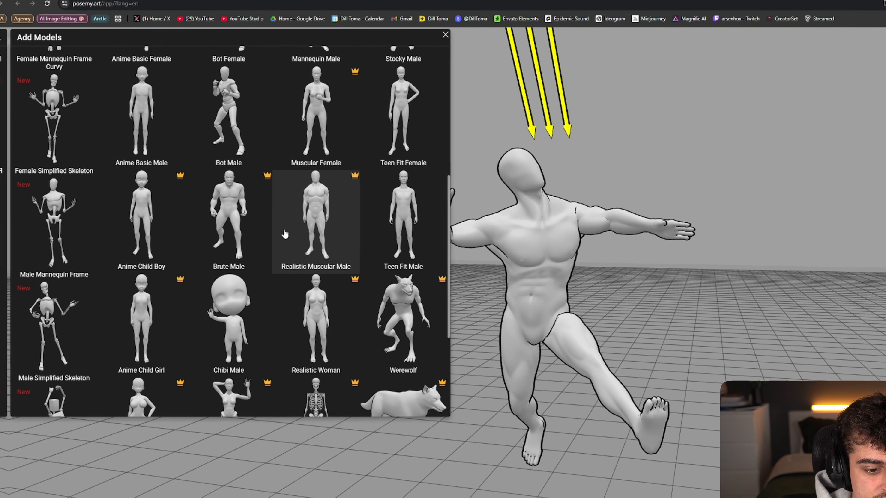
pyautogui.scroll(-3, 306, 265)
pyautogui.scroll(-7, 244, 276)
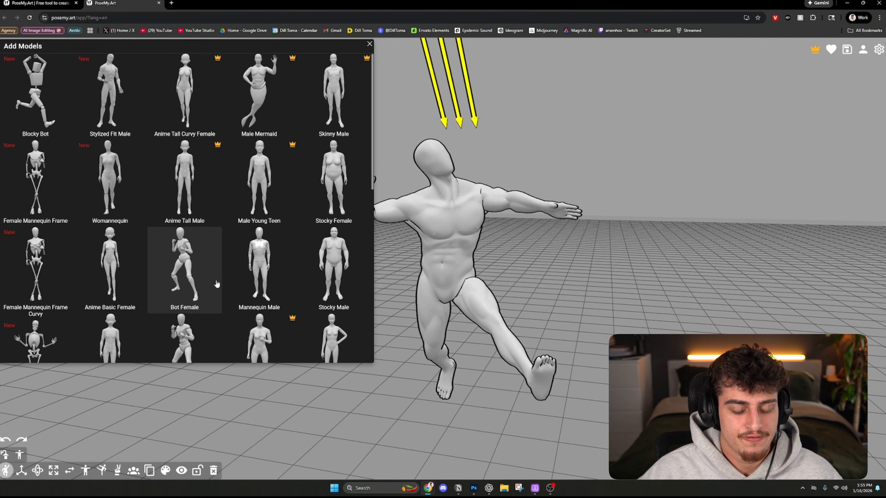
pyautogui.click(202, 275)
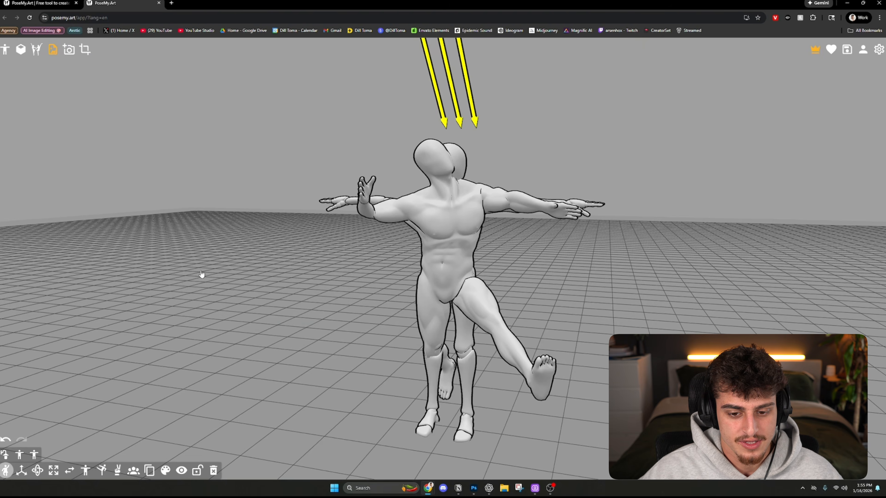
# - Move the added bot figure sideways along the red axis, away from the posed male figure
pyautogui.click(342, 201)
pyautogui.click(23, 471)
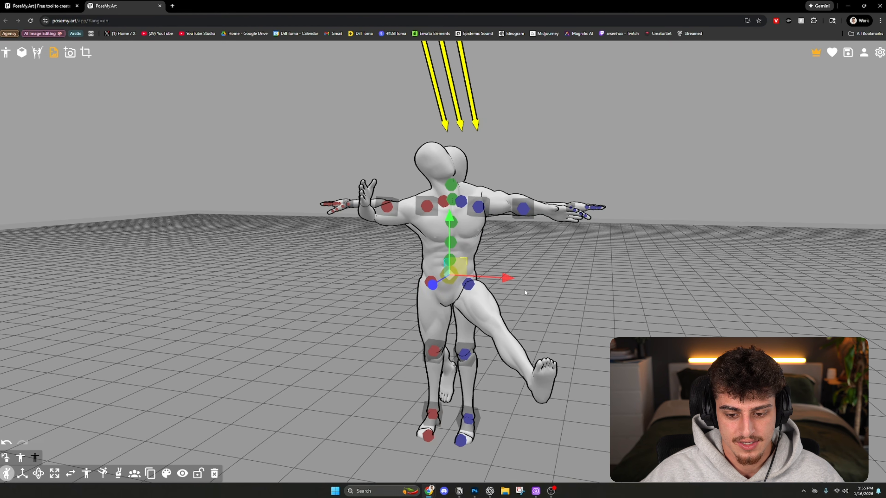
pyautogui.moveTo(506, 279); pyautogui.dragTo(329, 276)
pyautogui.click(569, 261)
# - Add a barrel prop to the scene and move it back along the blue axis until it sits under the male figure
pyautogui.moveTo(569, 260); pyautogui.dragTo(629, 272, button='right')
pyautogui.moveTo(612, 271); pyautogui.dragTo(632, 266)
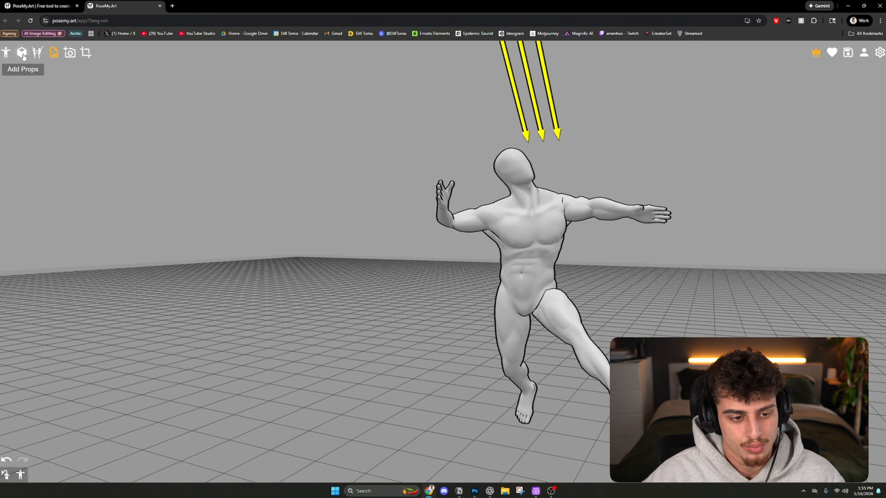
pyautogui.click(21, 54)
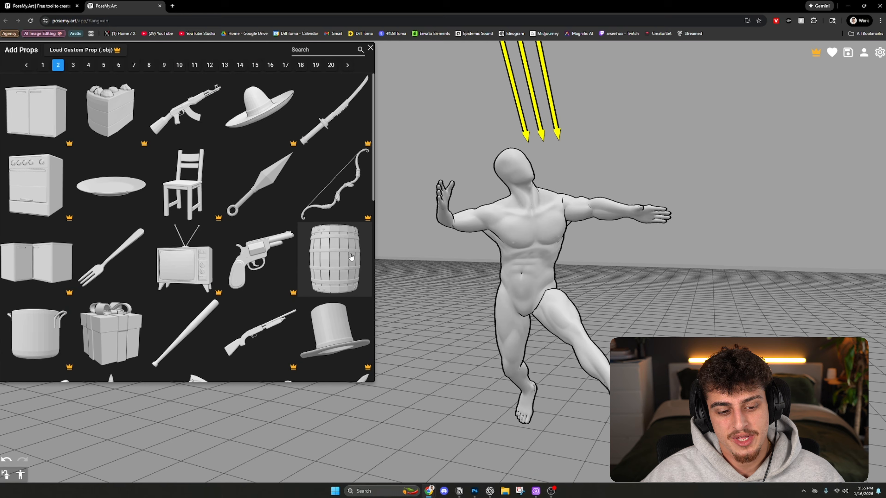
pyautogui.click(351, 257)
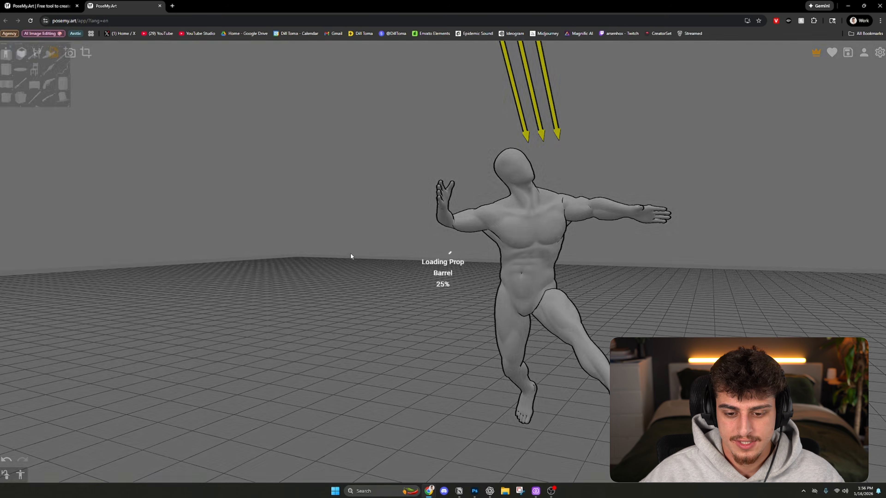
pyautogui.click(502, 379)
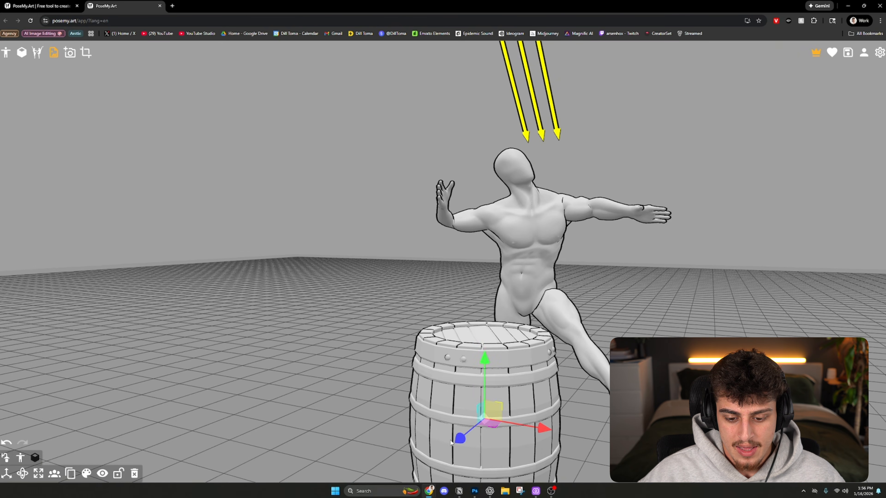
pyautogui.moveTo(460, 440); pyautogui.dragTo(515, 389)
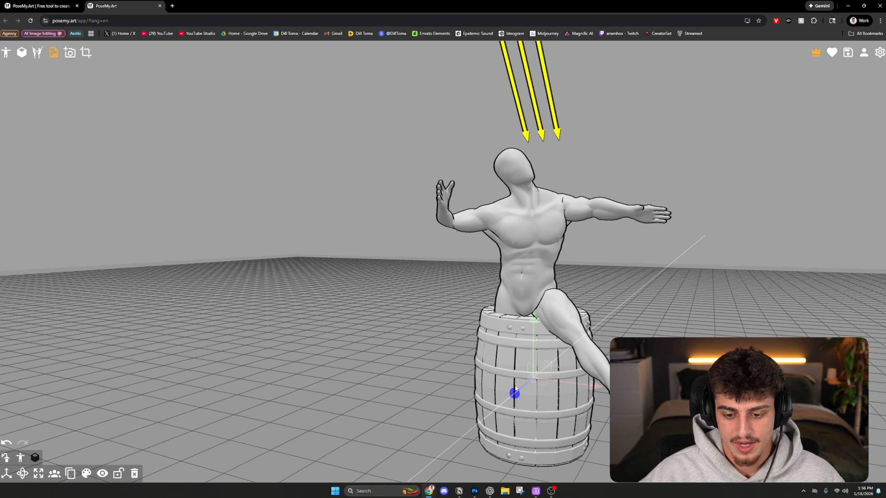
# - Rotate the male figure's right hip joint to raise the thigh so that he sits on the barrel
pyautogui.click(534, 258)
pyautogui.click(511, 295)
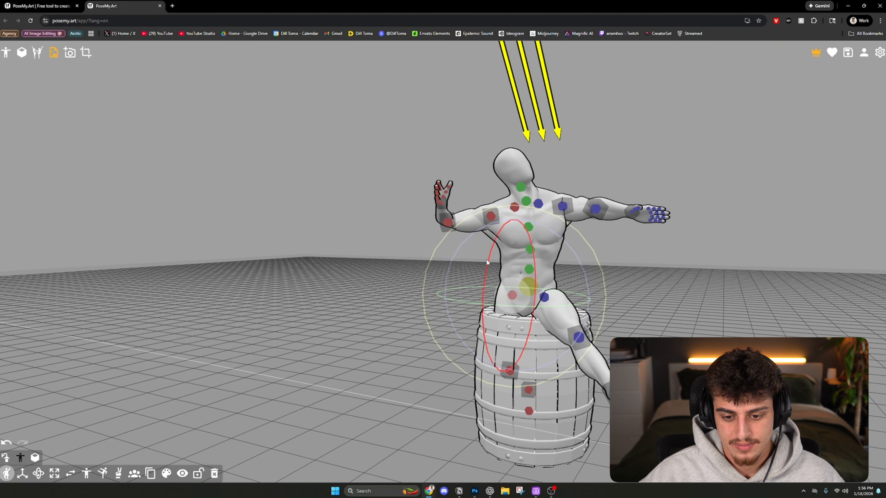
pyautogui.moveTo(533, 265); pyautogui.dragTo(523, 219)
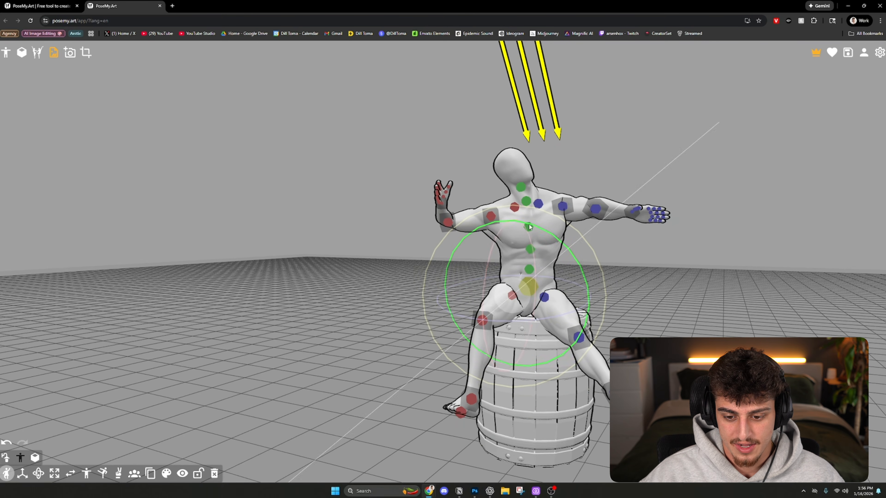
pyautogui.click(675, 291)
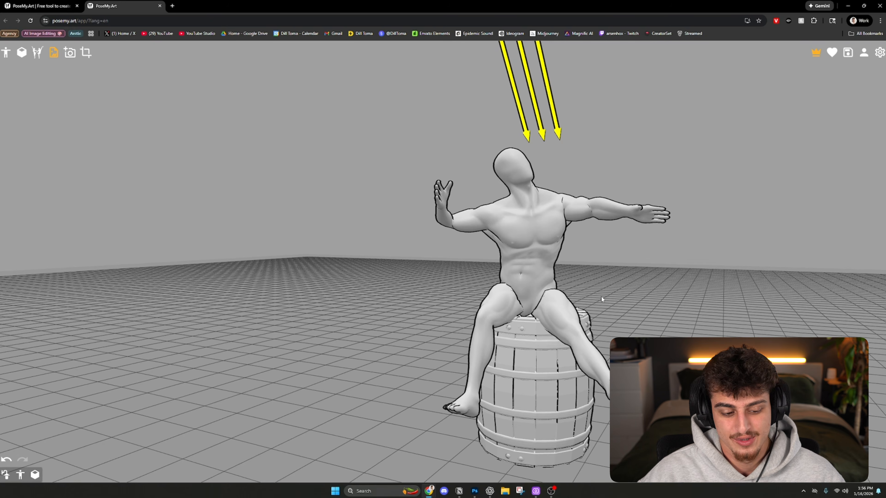
# - Add the premade scene of a standing woman with one arm outstretched and move it beside the man on the barrel
pyautogui.moveTo(250, 322); pyautogui.dragTo(572, 305)
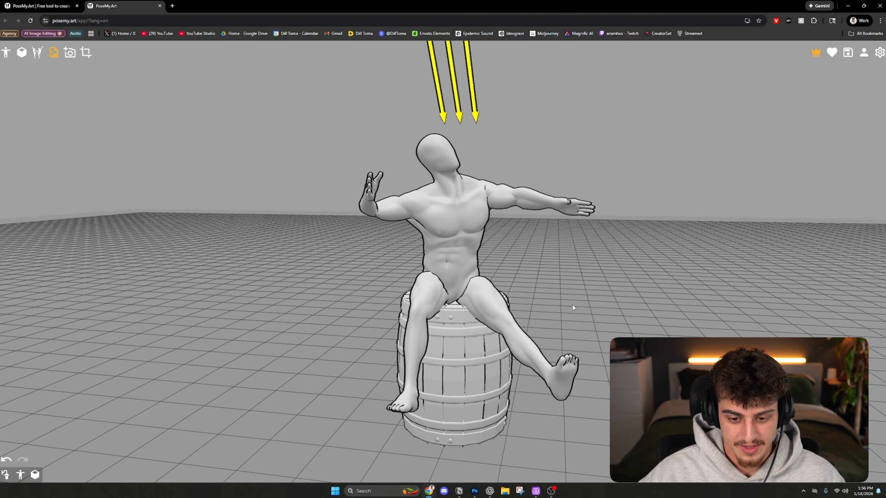
pyautogui.click(38, 55)
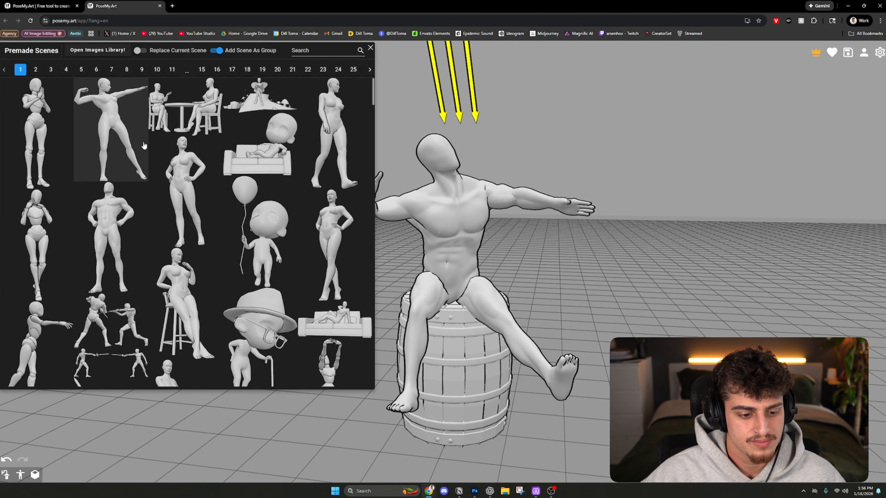
pyautogui.click(129, 136)
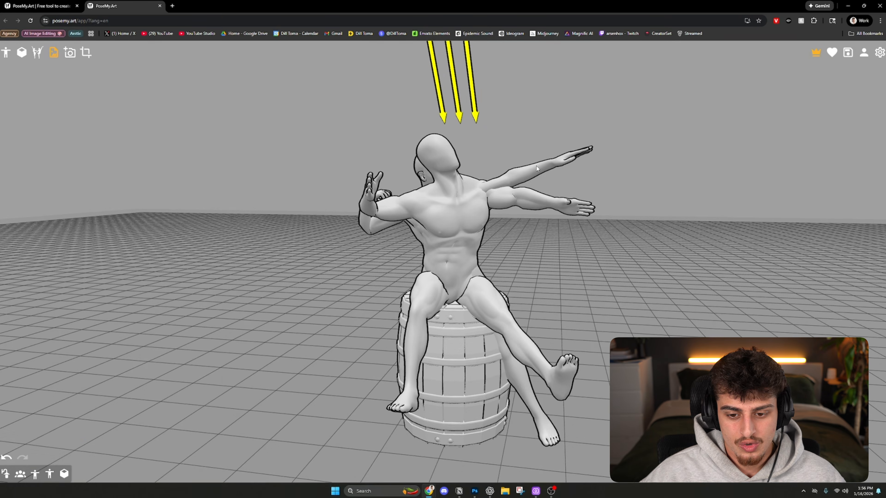
pyautogui.click(511, 189)
pyautogui.moveTo(510, 270); pyautogui.dragTo(829, 280)
pyautogui.click(810, 289)
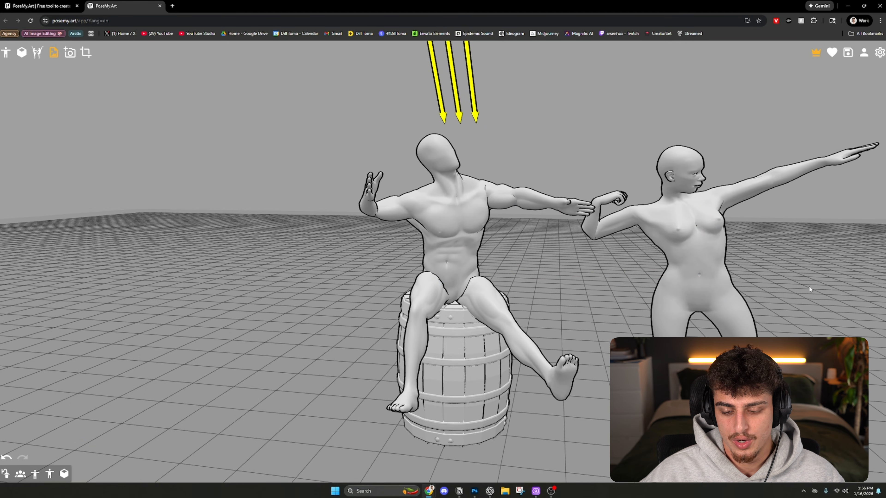
# - Browse the premade scenes and add the one with a mannequin sitting cross-legged on a chair
pyautogui.moveTo(776, 276); pyautogui.dragTo(529, 253)
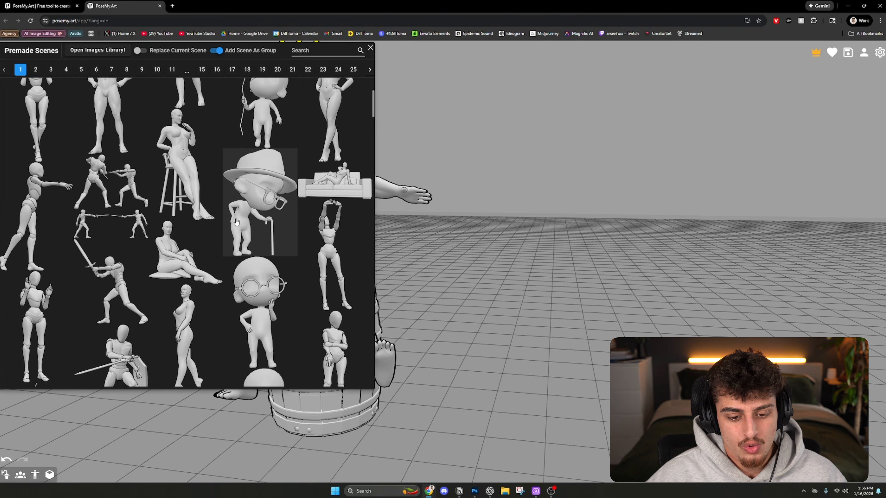
pyautogui.scroll(-3, 236, 221)
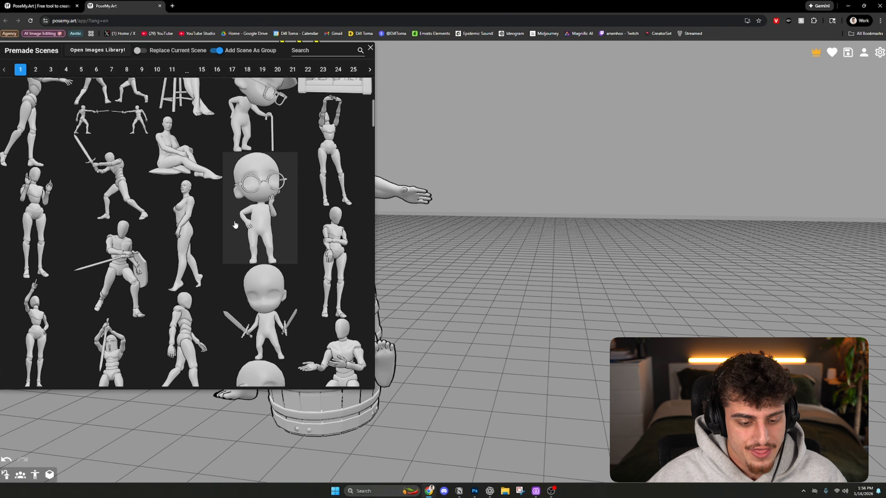
pyautogui.scroll(-3, 236, 222)
pyautogui.scroll(-4, 237, 223)
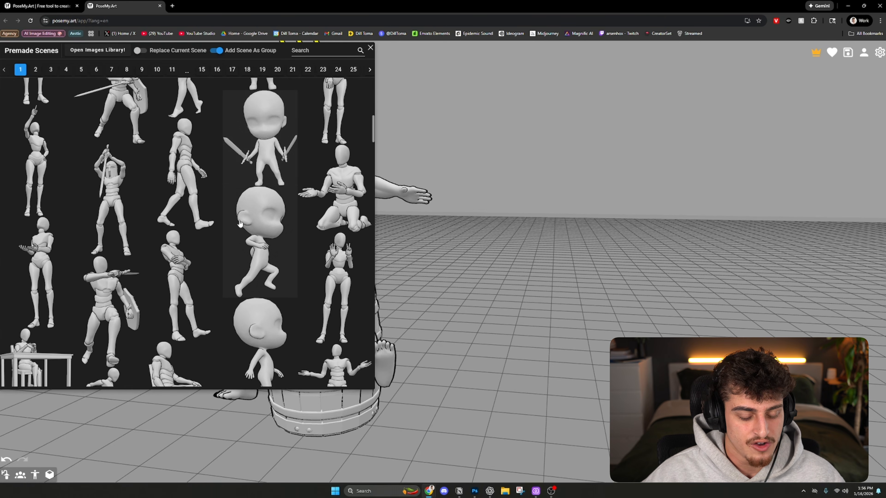
pyautogui.scroll(-1, 209, 237)
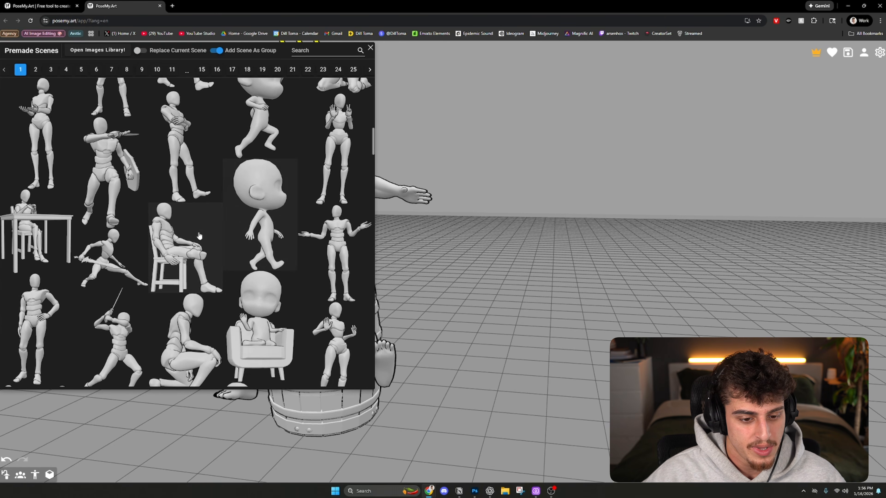
pyautogui.click(191, 249)
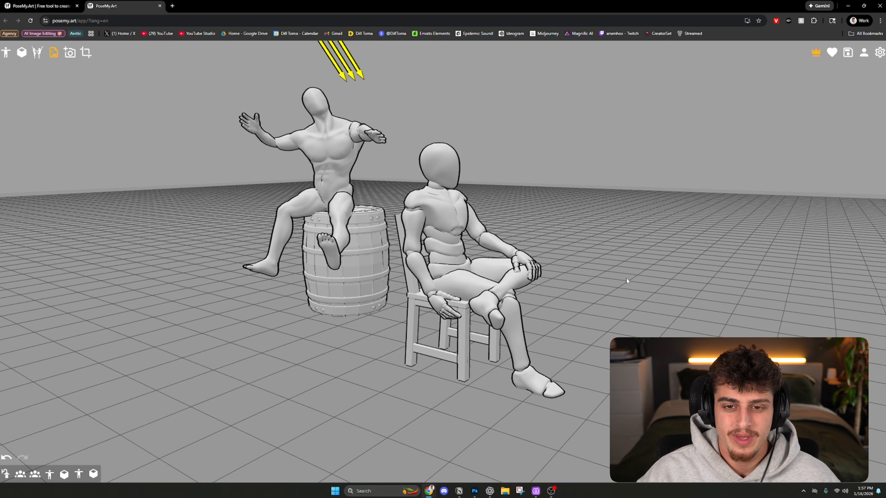
# - Move the standing mannequin with both forearms raised along the red axis, clear of the seated mannequin, and deselect it
pyautogui.moveTo(655, 245); pyautogui.dragTo(726, 251)
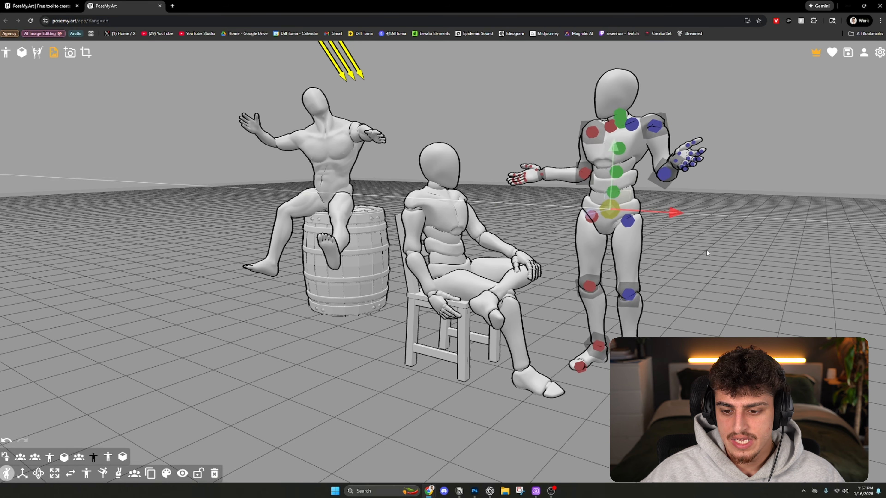
pyautogui.click(757, 305)
pyautogui.moveTo(736, 306); pyautogui.dragTo(692, 300)
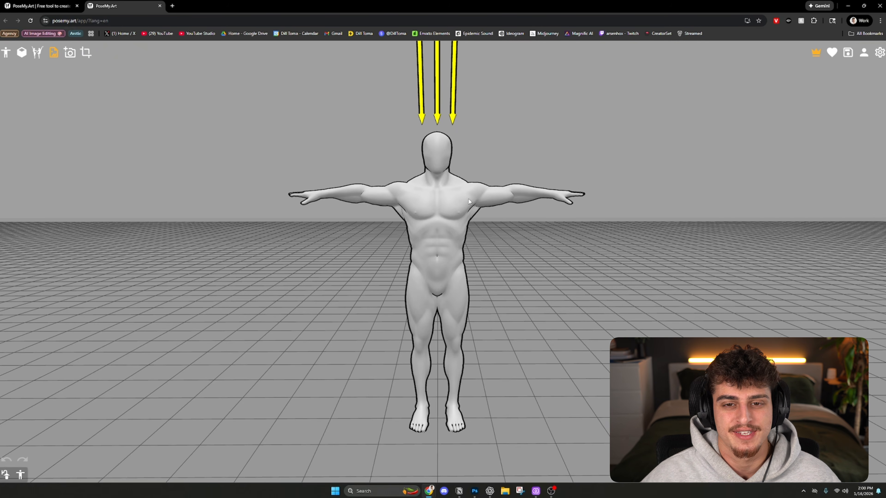
# - Raise the male figure's right arm at the shoulder and bend the elbow so the forearm points upward in a flexing pose
pyautogui.click(468, 199)
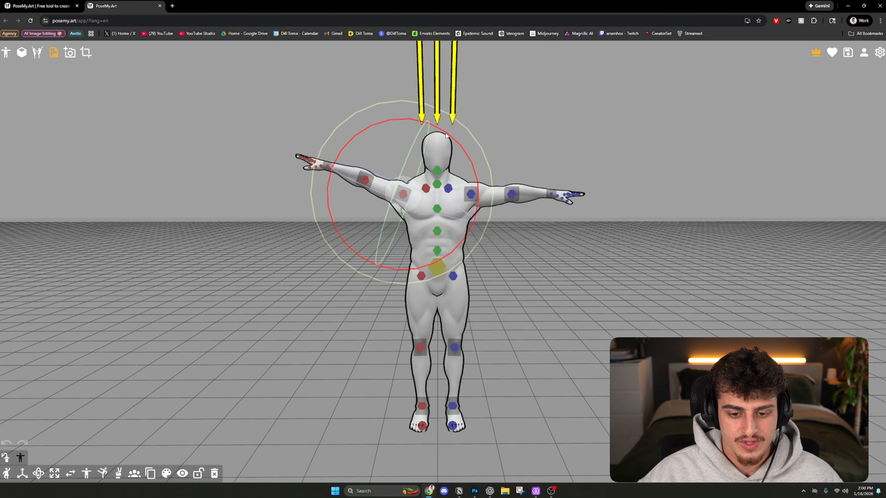
pyautogui.moveTo(452, 135); pyautogui.dragTo(447, 131)
pyautogui.click(362, 189)
pyautogui.moveTo(373, 195); pyautogui.dragTo(357, 114)
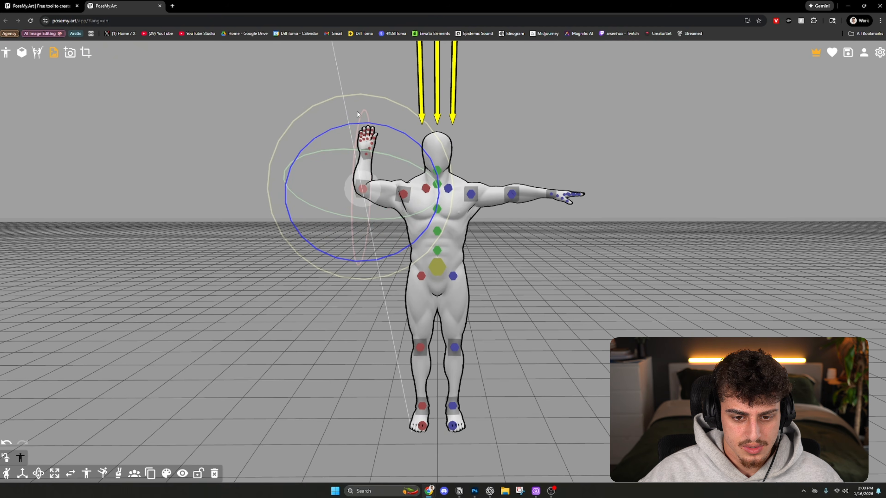
pyautogui.moveTo(404, 217); pyautogui.dragTo(436, 209)
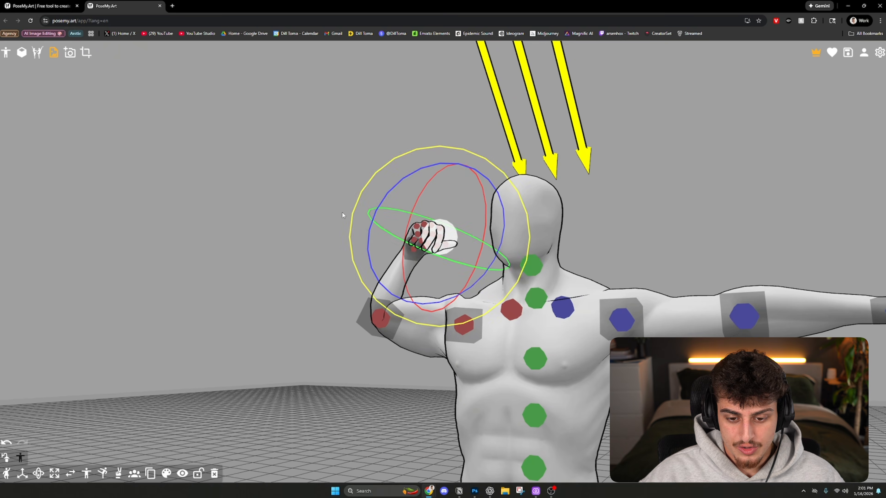
# - Adjust the joints of the figure's right hand so the clenched fist bends inward toward the head
pyautogui.click(449, 233)
pyautogui.moveTo(485, 272); pyautogui.dragTo(472, 253, button='right')
pyautogui.moveTo(500, 264); pyautogui.dragTo(546, 297)
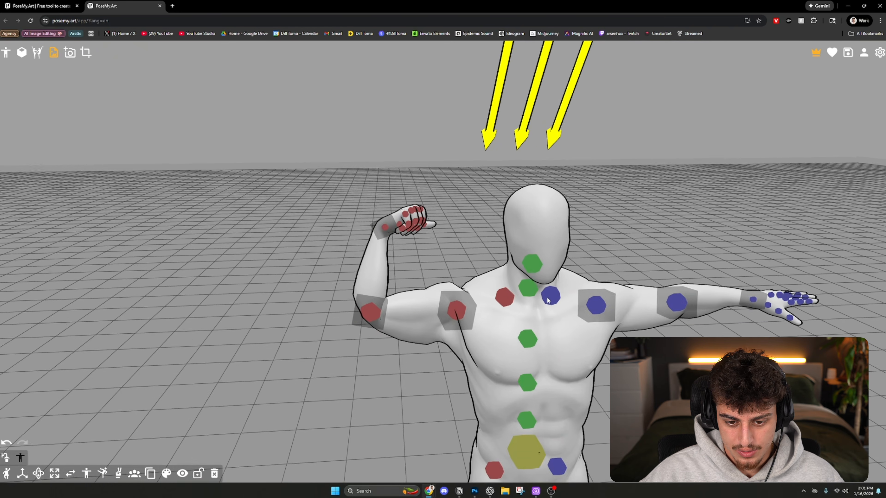
pyautogui.click(629, 226)
pyautogui.moveTo(641, 244); pyautogui.dragTo(624, 234, button='right')
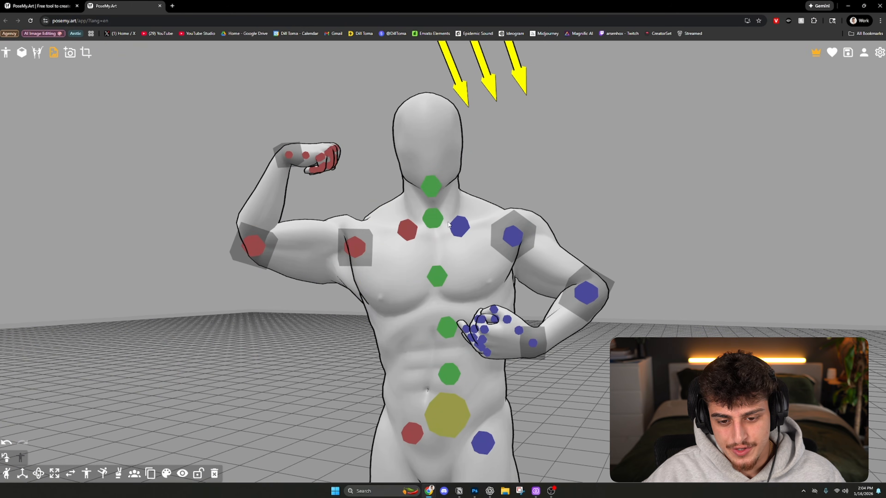
# - Tilt the figure's neck toward the raised right arm and adjust the head joint to match the flexing pose
pyautogui.click(430, 219)
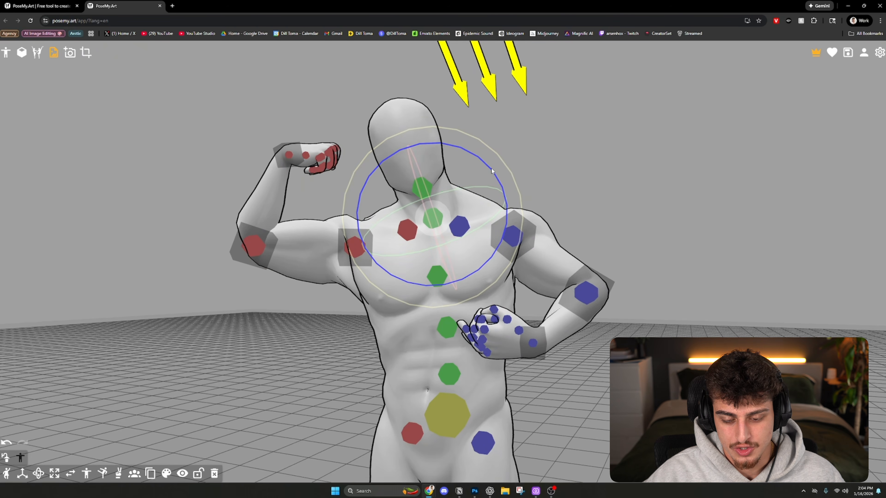
pyautogui.moveTo(492, 171); pyautogui.dragTo(488, 164)
pyautogui.click(561, 178)
pyautogui.click(575, 293)
pyautogui.click(426, 186)
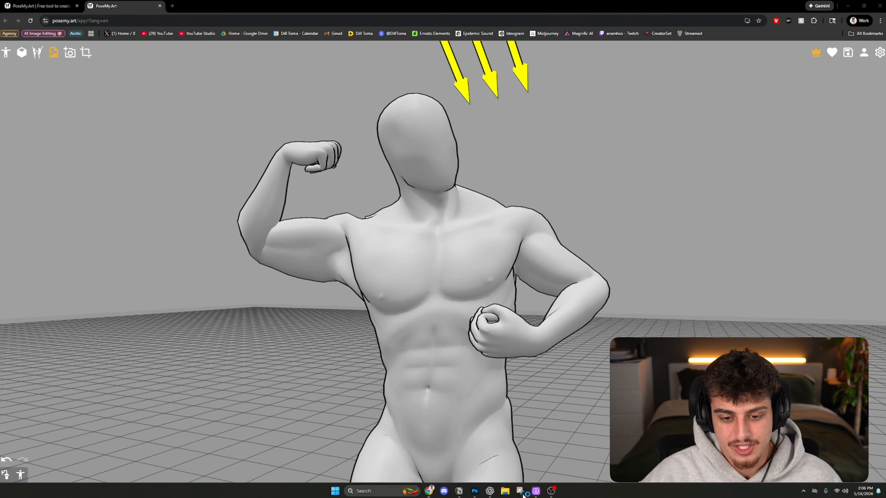
# - Capture a screen snip of the flexing figure from the head down to the hips
pyautogui.press('super+shift+s')
pyautogui.moveTo(194, 58); pyautogui.dragTo(690, 476)
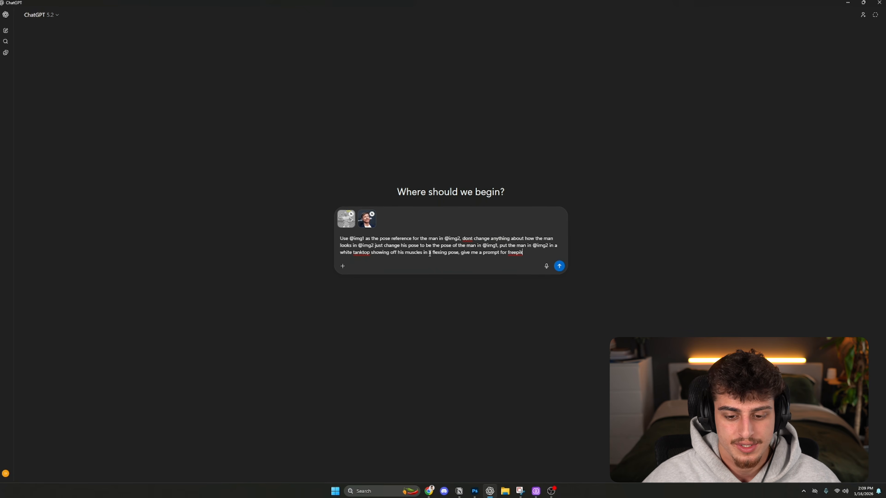
pyautogui.click(560, 266)
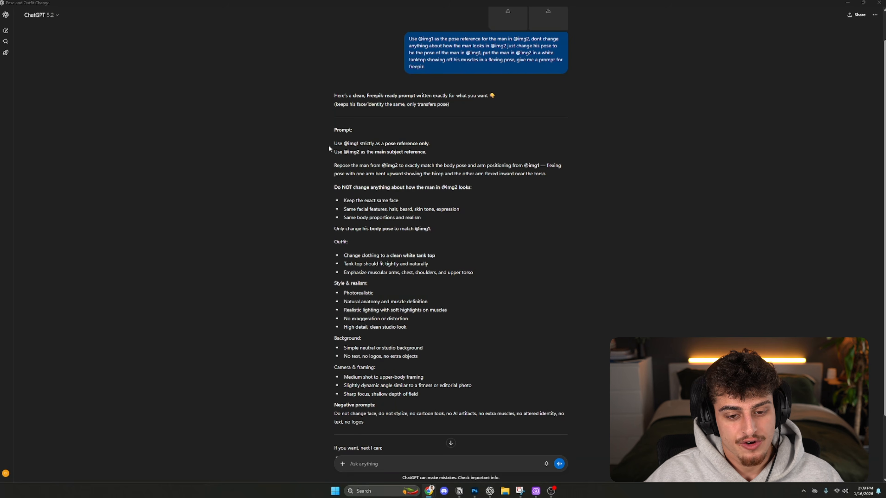
pyautogui.moveTo(332, 143); pyautogui.dragTo(395, 421)
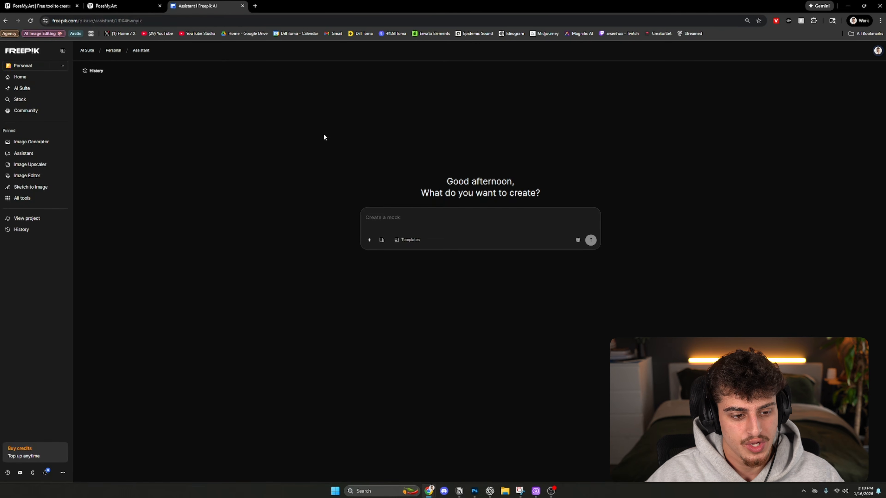
# - Open Freepik's Image Generator and choose the Google Nano Banana Pro model
pyautogui.click(20, 77)
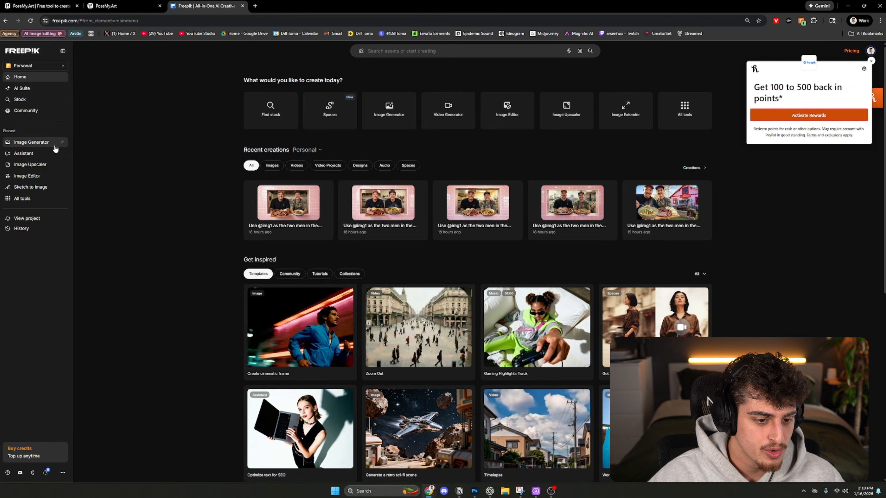
pyautogui.click(30, 143)
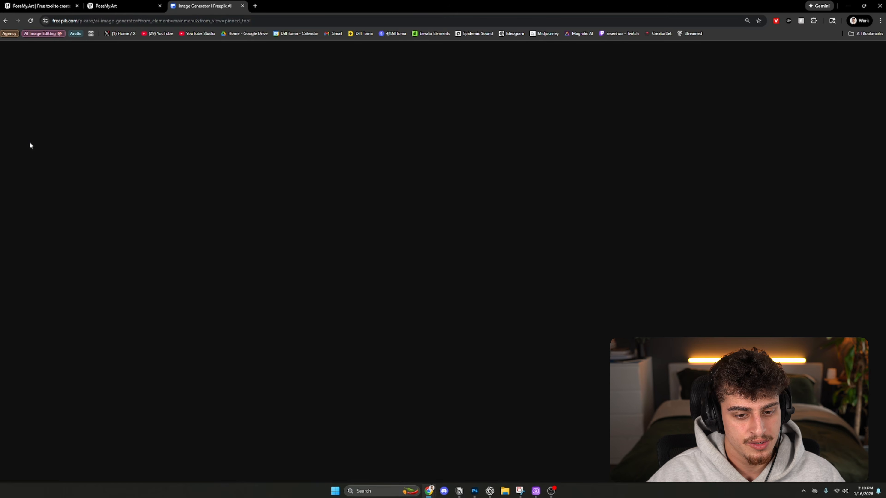
pyautogui.click(118, 122)
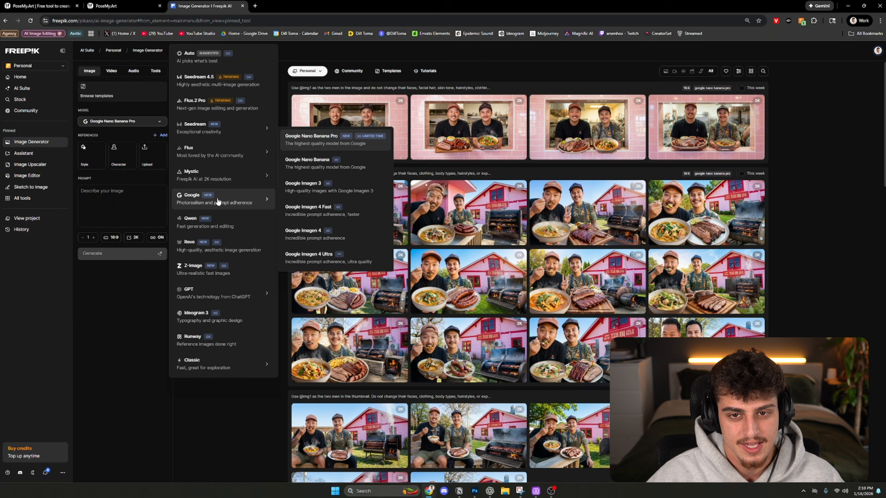
pyautogui.click(311, 139)
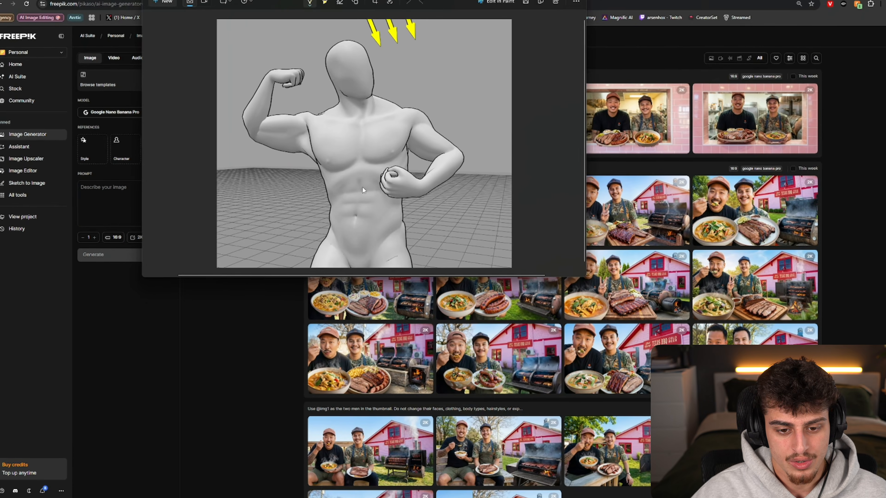
# - Copy the snipped image of the flexing figure from Snipping Tool for use as the pose reference
pyautogui.rightClick(347, 190)
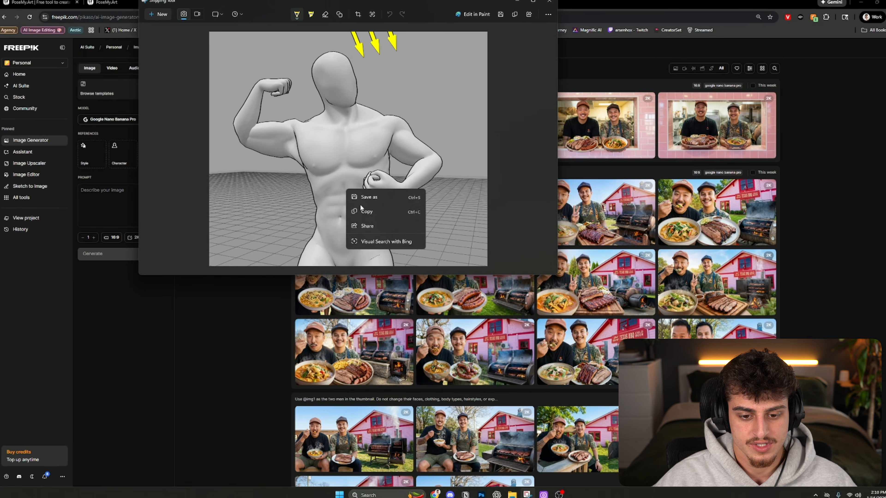
pyautogui.click(366, 211)
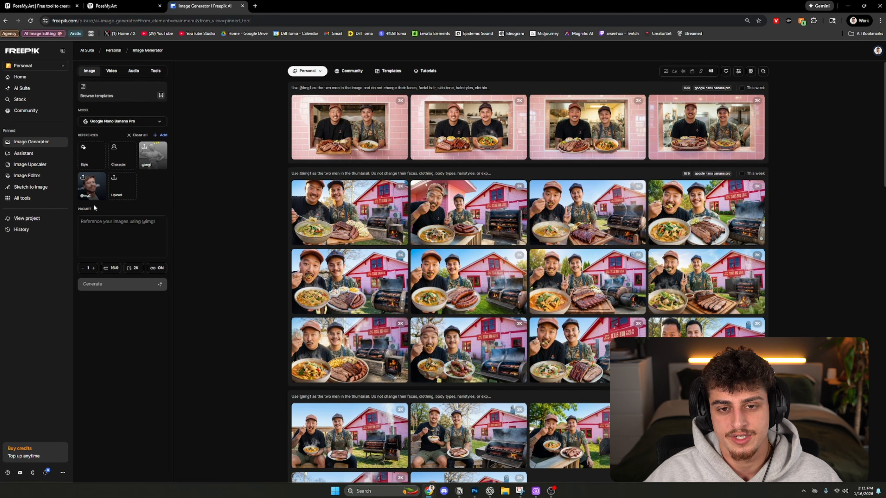
pyautogui.click(116, 228)
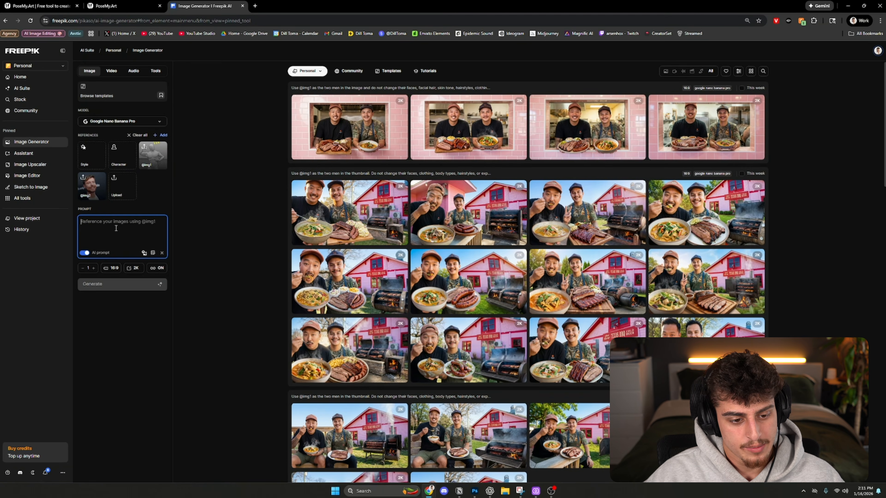
pyautogui.hotkey('ctrl', 'v')
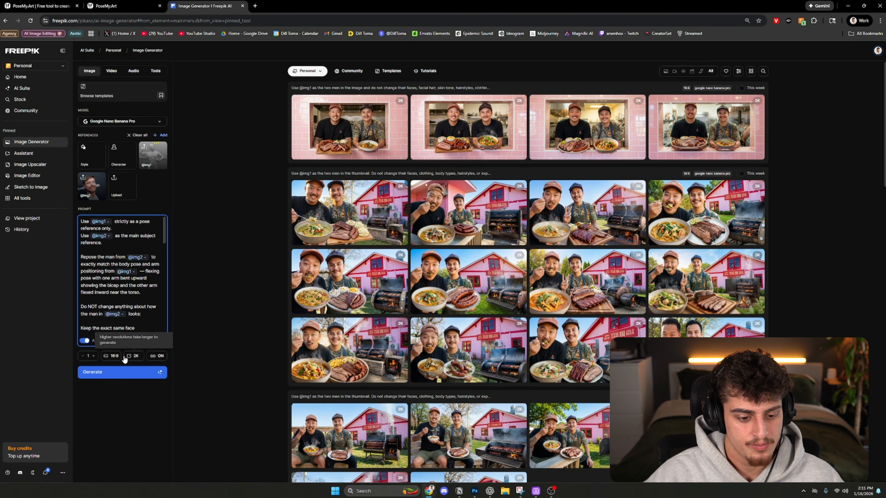
pyautogui.click(121, 372)
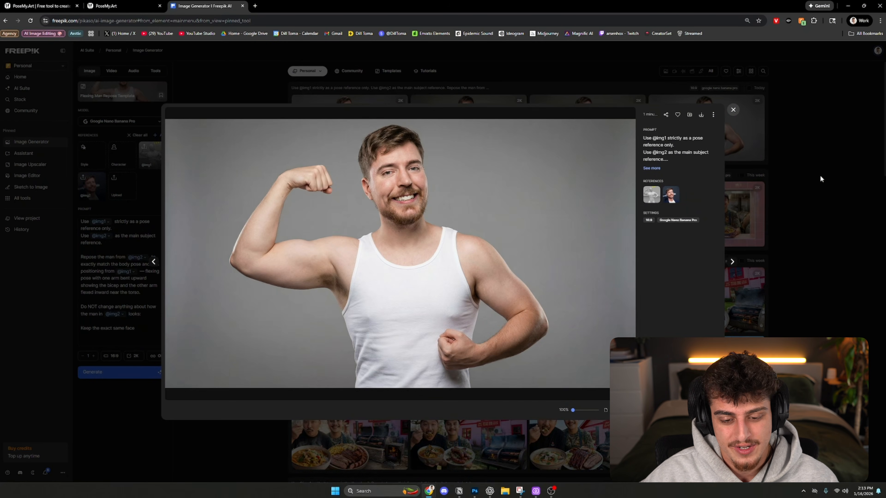
# - Compare the generated variations of the man flexing in a white tank top with the reference pose
pyautogui.press('Right')
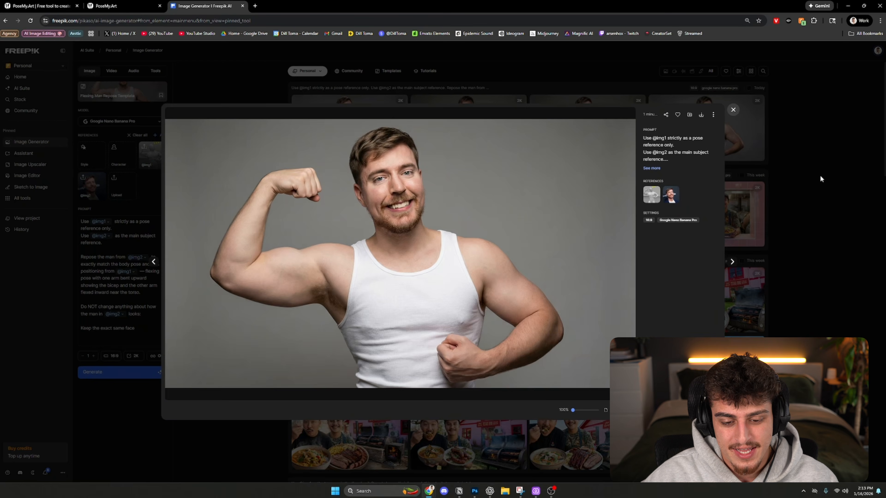
pyautogui.press('Right')
pyautogui.press('Right')
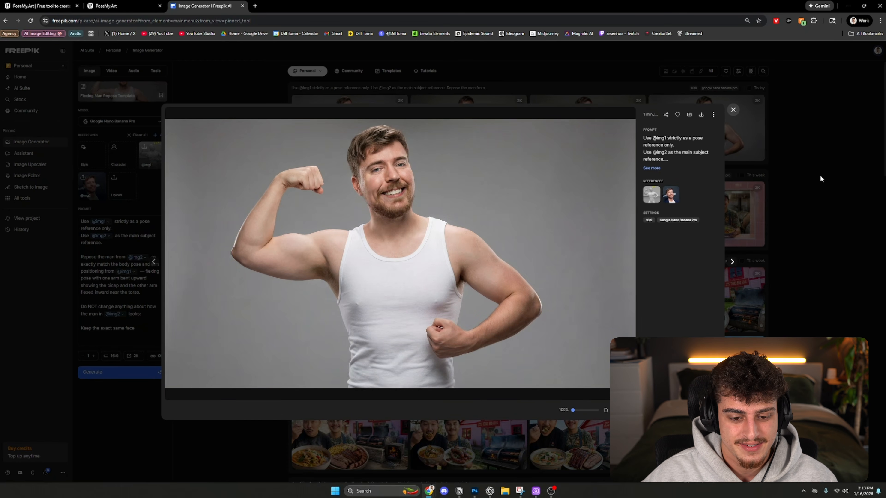
# - Switch to ChatGPT for a revised prompt with realistic muscle striations and soft directional lighting, and generate a new Freepik image from it
pyautogui.click(488, 492)
pyautogui.click(453, 401)
pyautogui.scroll(-2, 428, 443)
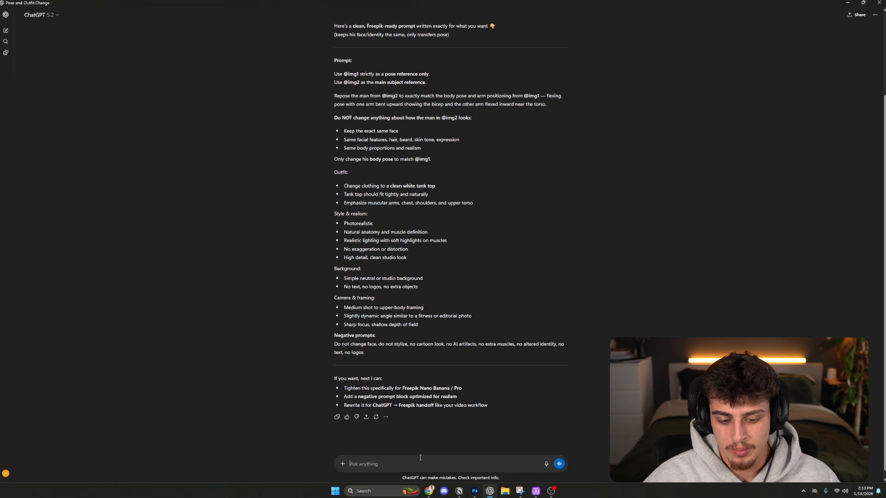
pyautogui.moveTo(334, 68); pyautogui.dragTo(480, 373)
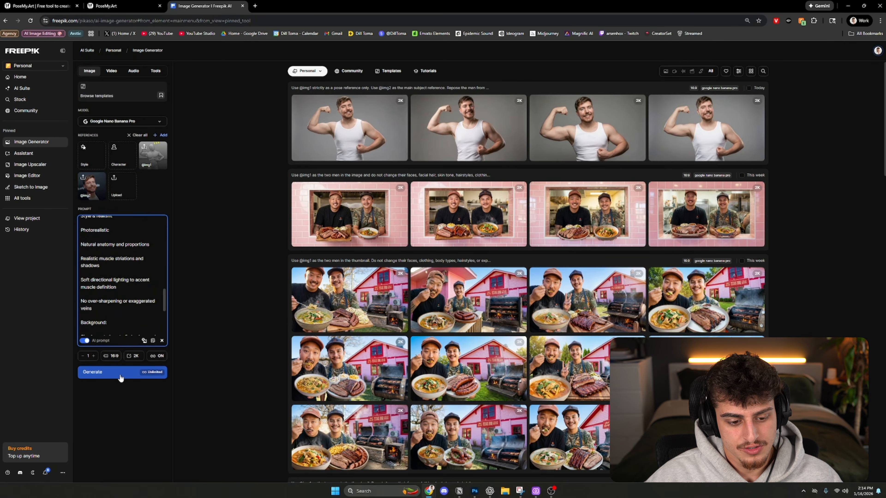
pyautogui.click(122, 373)
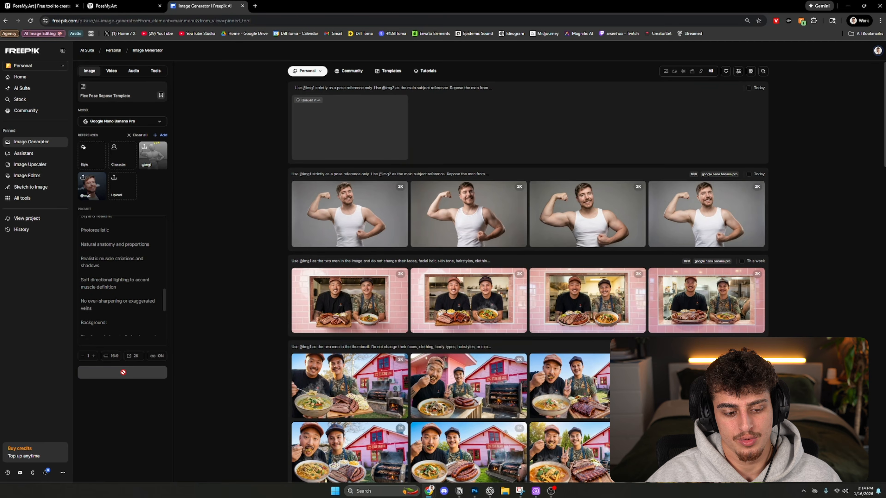
# - Browse the newly generated variations and download the chosen flexing image as a PNG
pyautogui.press('Right')
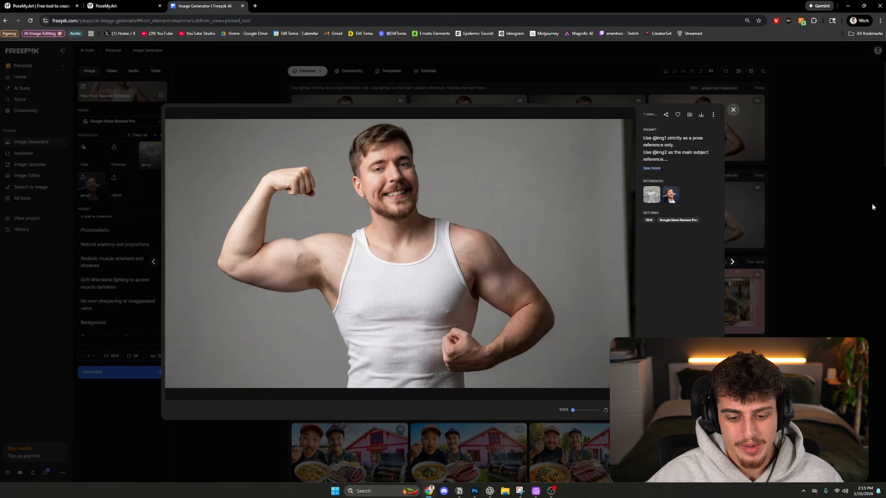
pyautogui.press('Right')
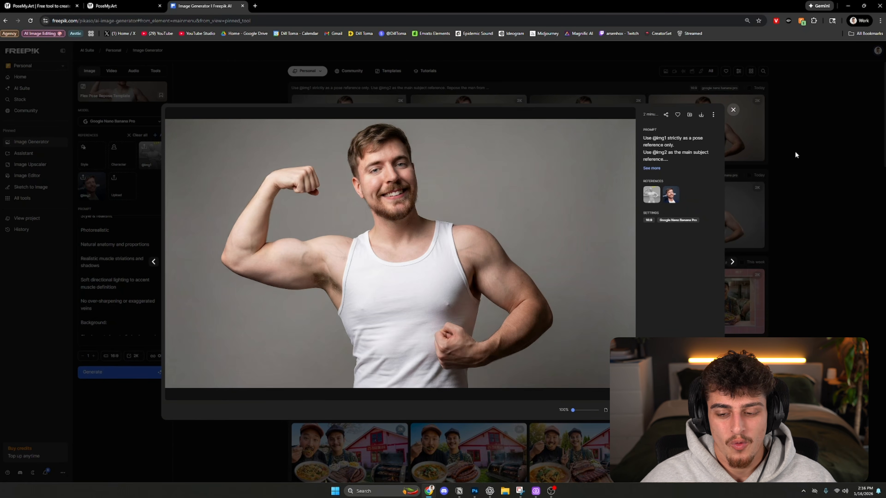
pyautogui.click(702, 118)
pyautogui.click(722, 166)
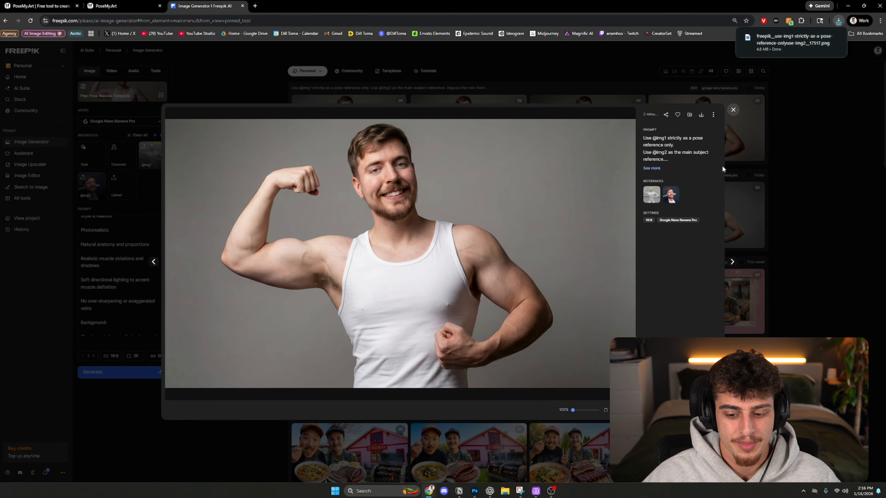